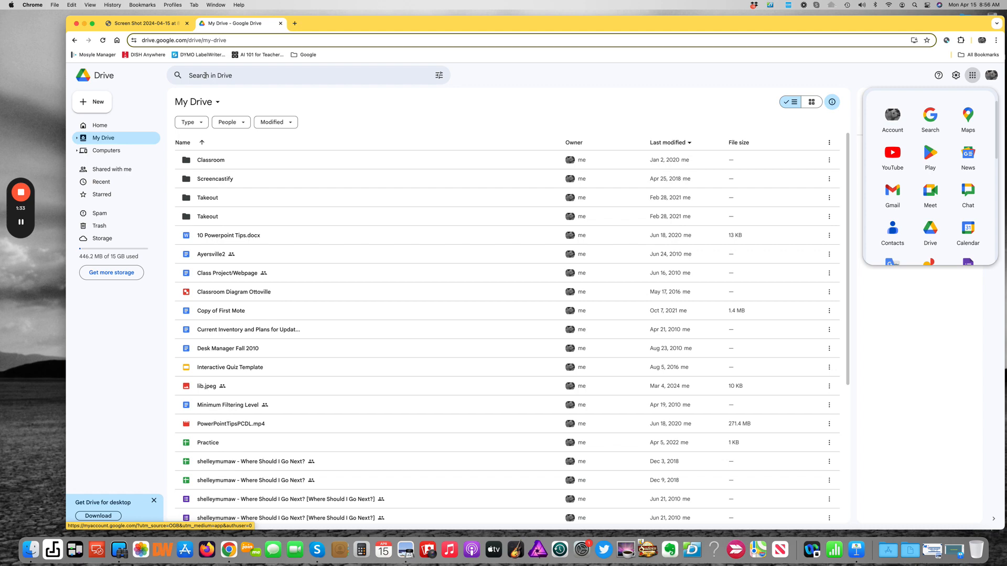
- Search Drive for "untitle" and show the matching files in grid layout with previews
click(205, 76)
text(untitle)
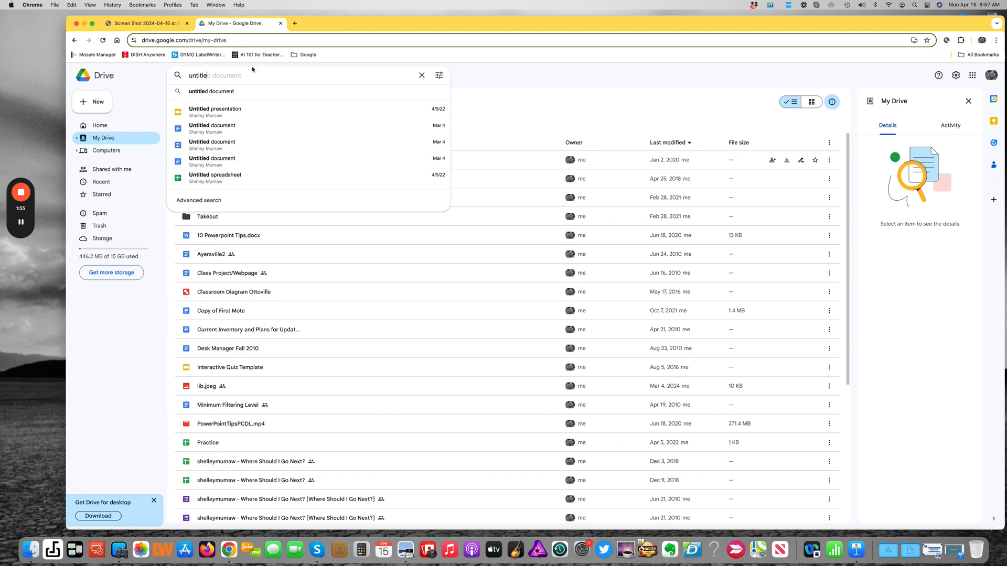
key(Return)
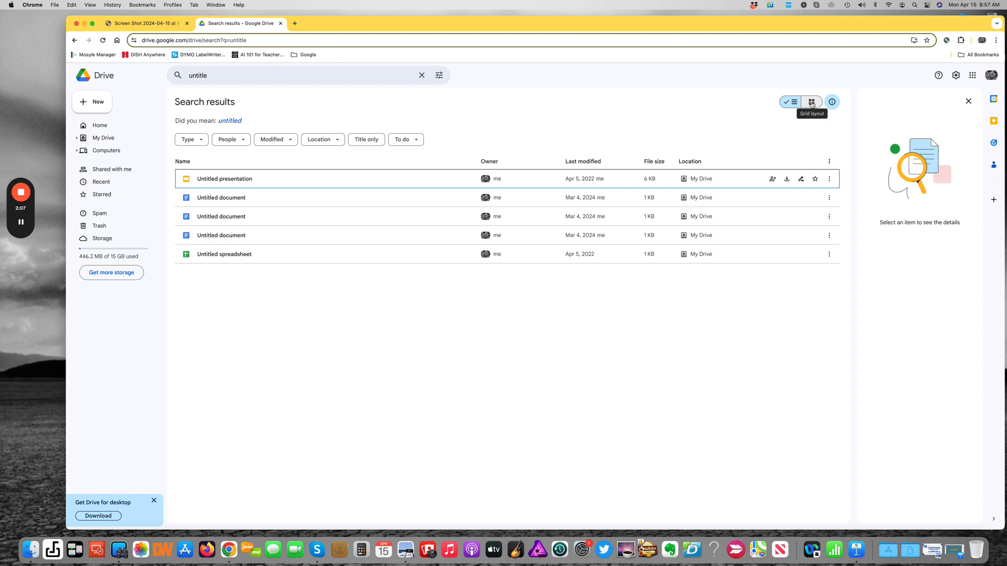
click(812, 104)
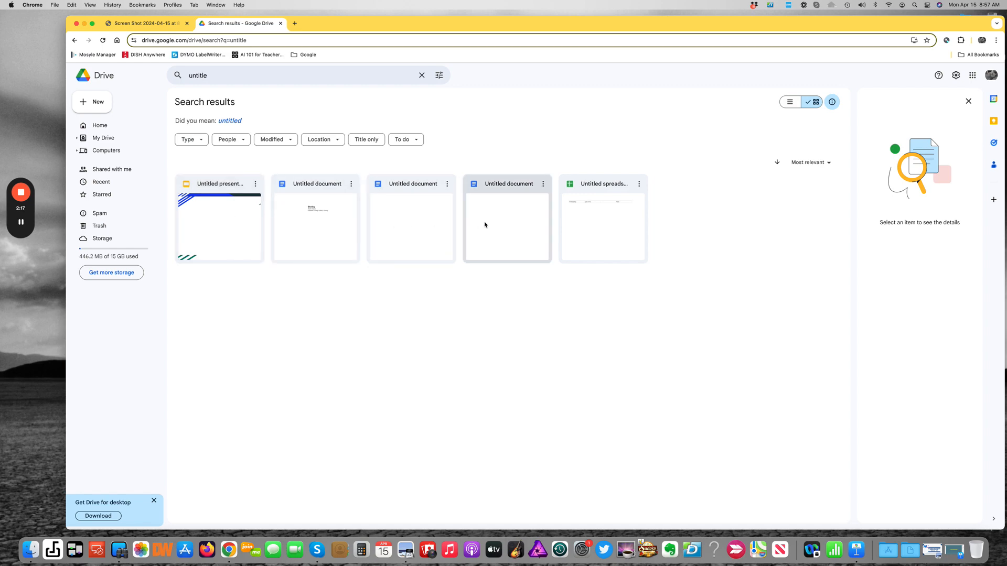
- Move the two blank Untitled document files from the search results to the trash
right_click(443, 190)
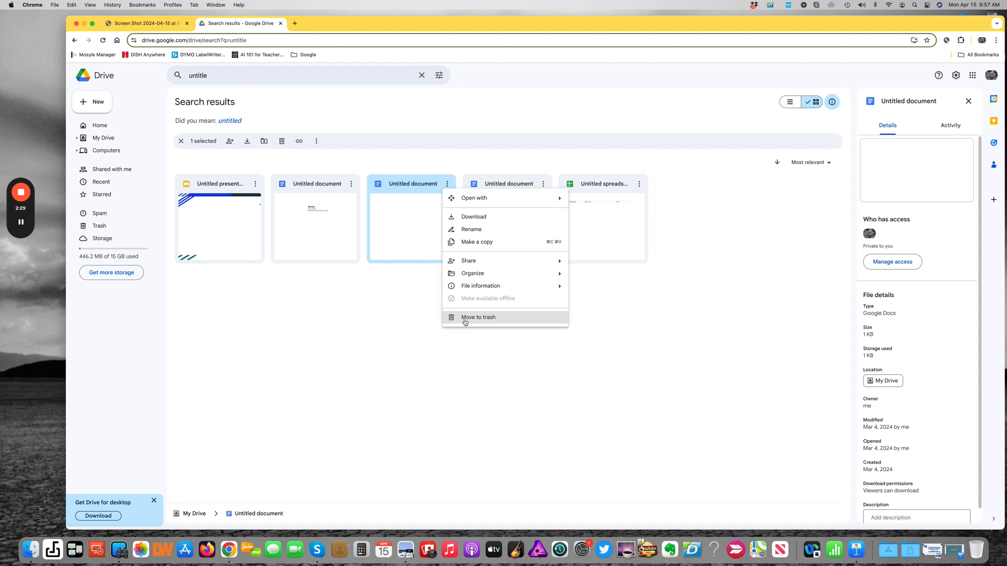
click(464, 318)
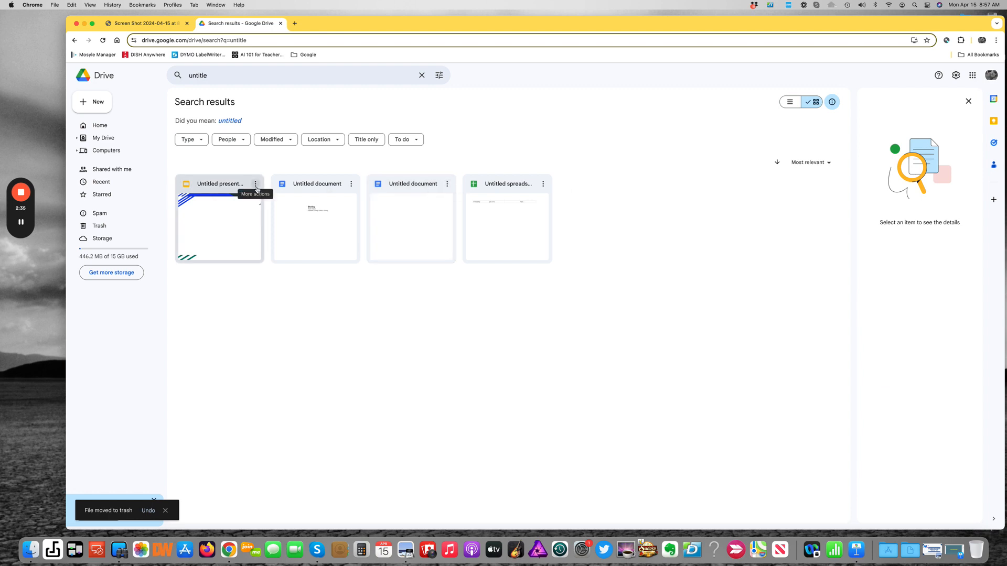
click(446, 184)
click(464, 318)
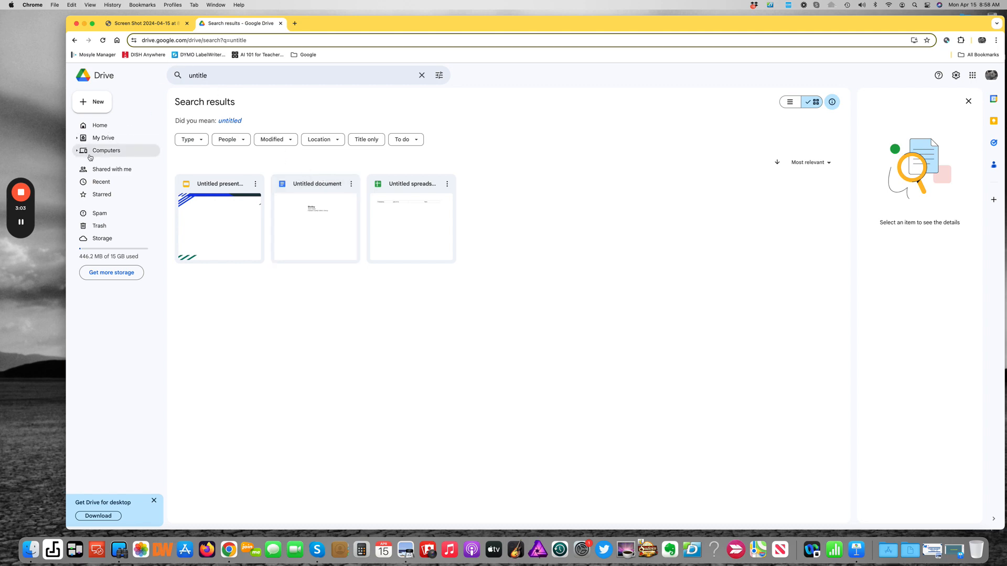
- Return to My Drive in list layout and create a new folder named Junk
click(116, 141)
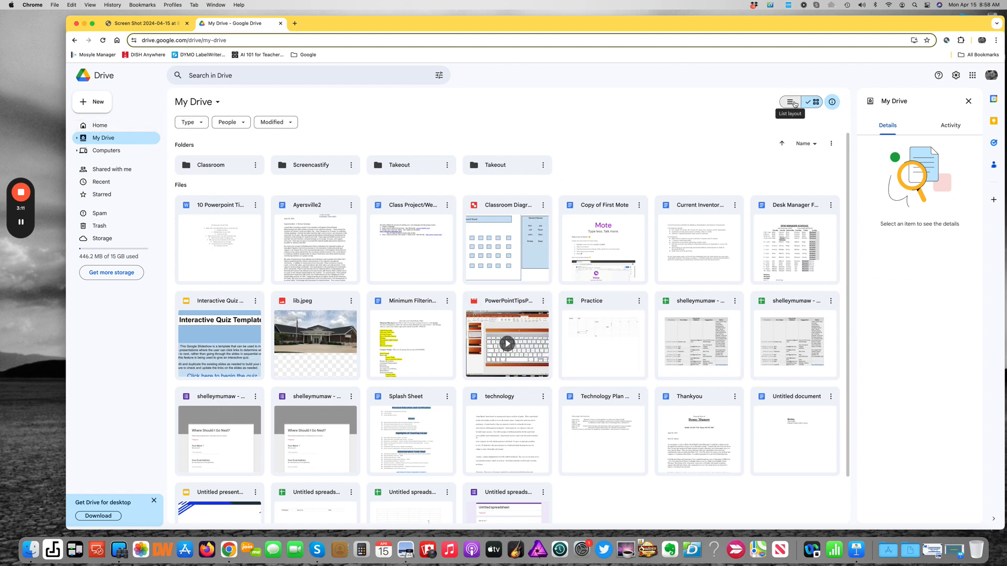
click(794, 104)
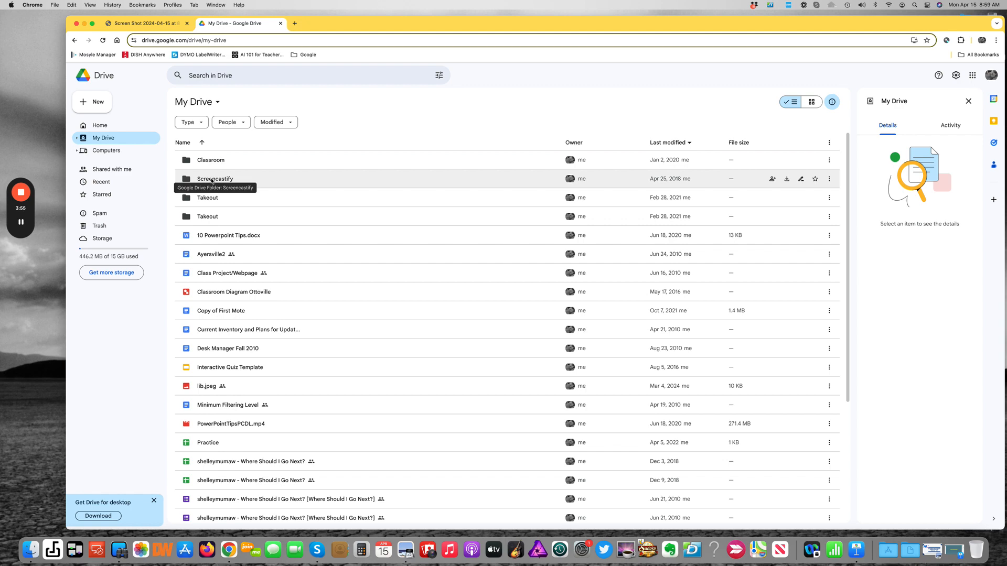
click(95, 102)
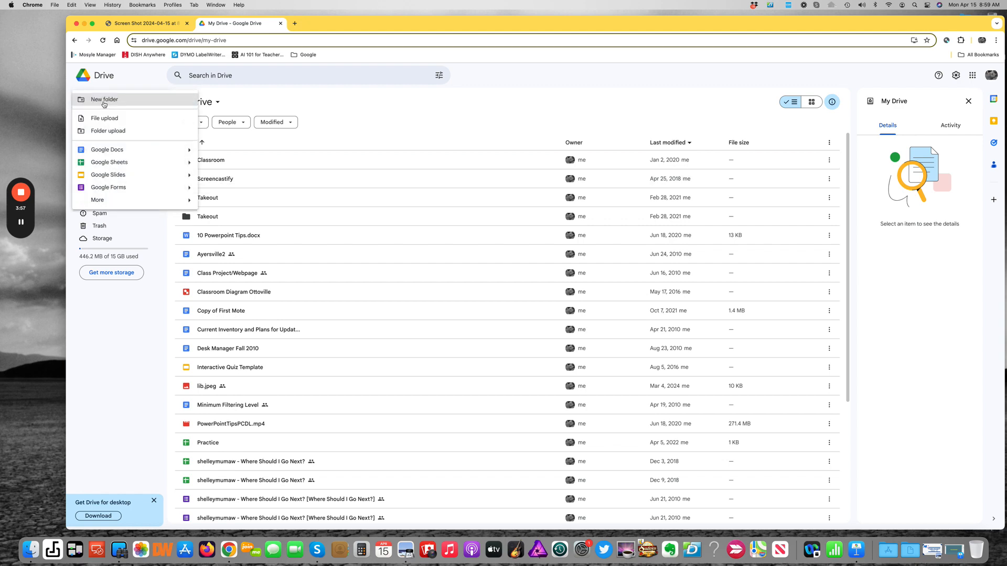
click(105, 99)
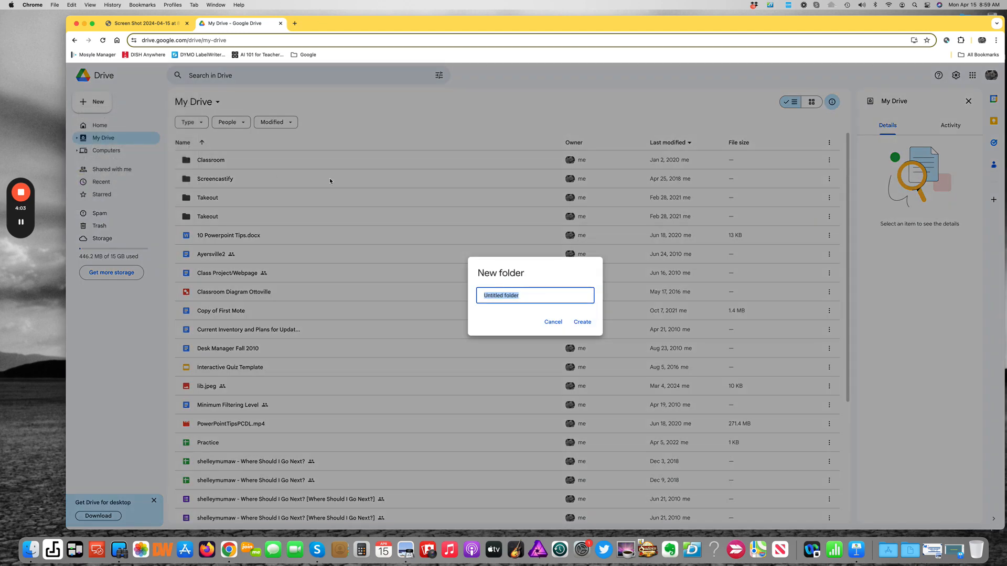
text(Junk)
click(582, 322)
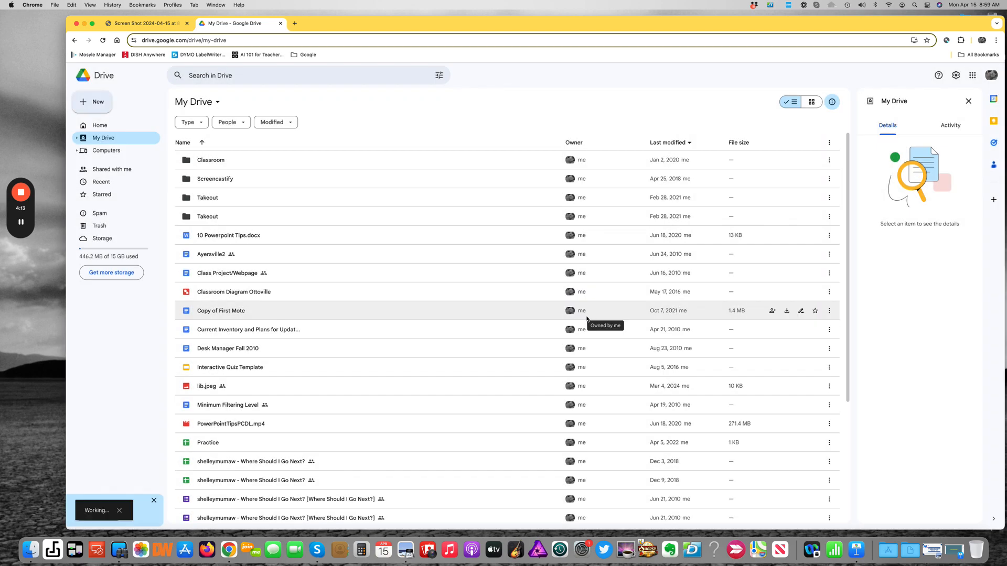
- Star the Junk folder and set its folder color to red
click(205, 179)
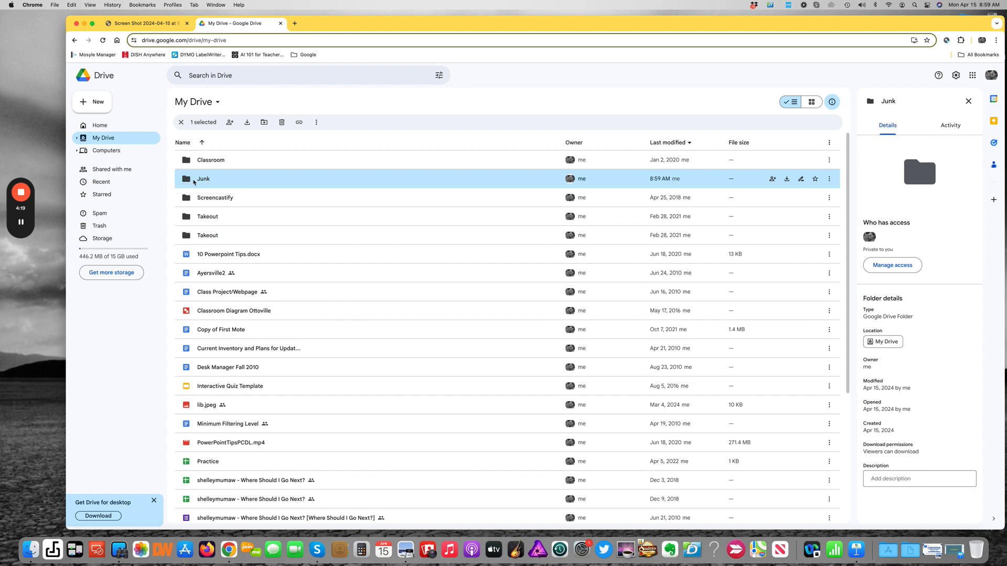
click(816, 180)
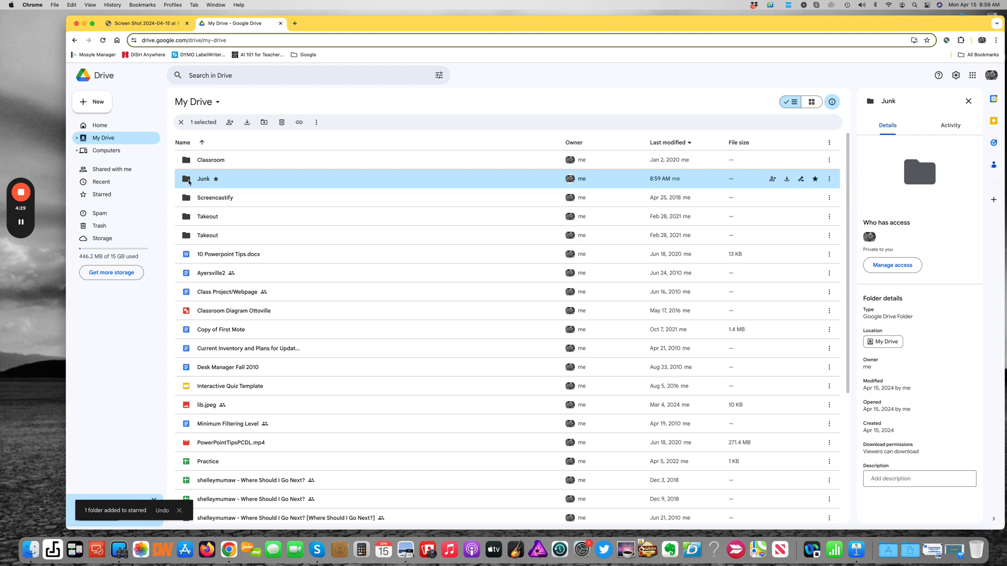
click(829, 179)
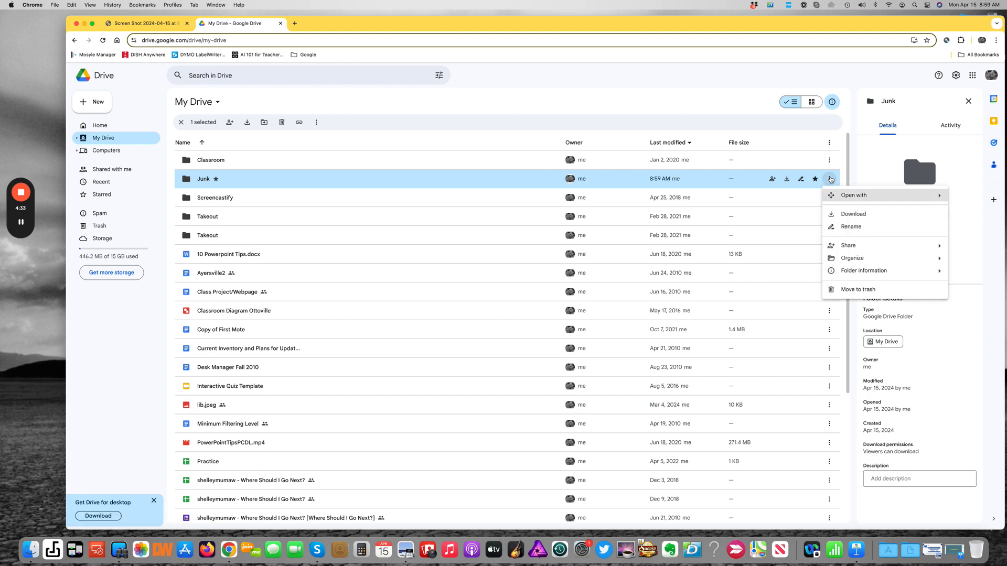
mouse_move(858, 271)
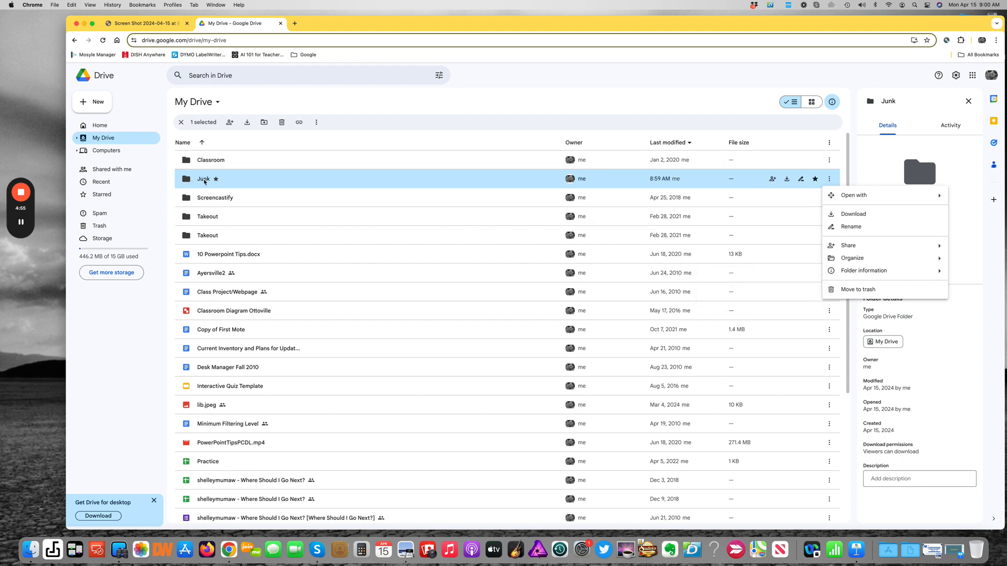
click(189, 183)
right_click(190, 182)
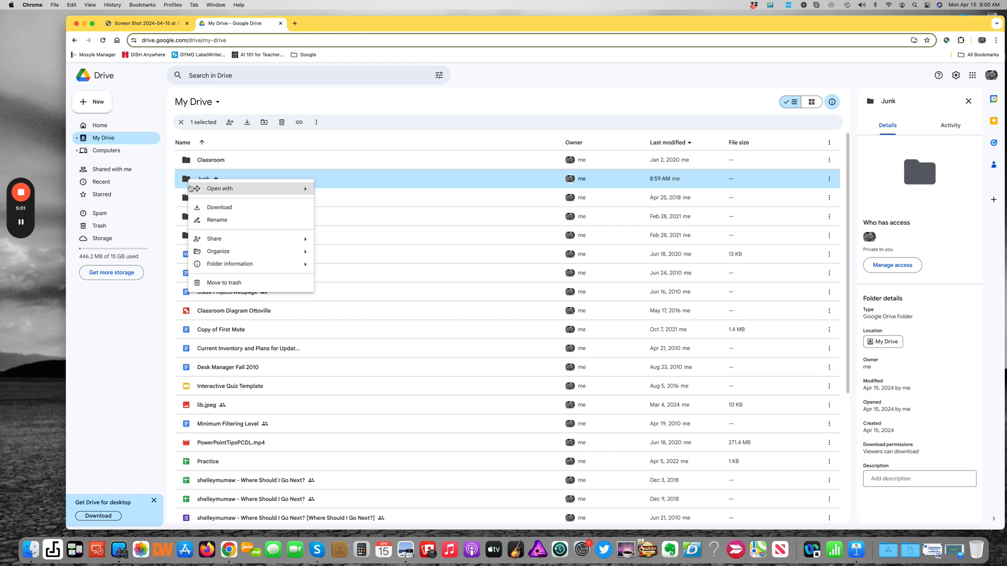
mouse_move(248, 268)
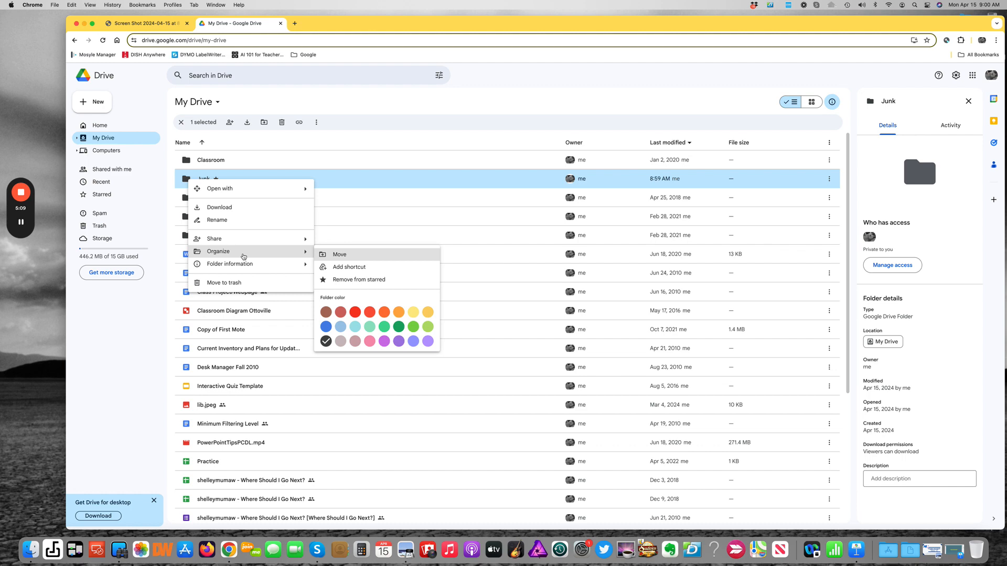
click(355, 312)
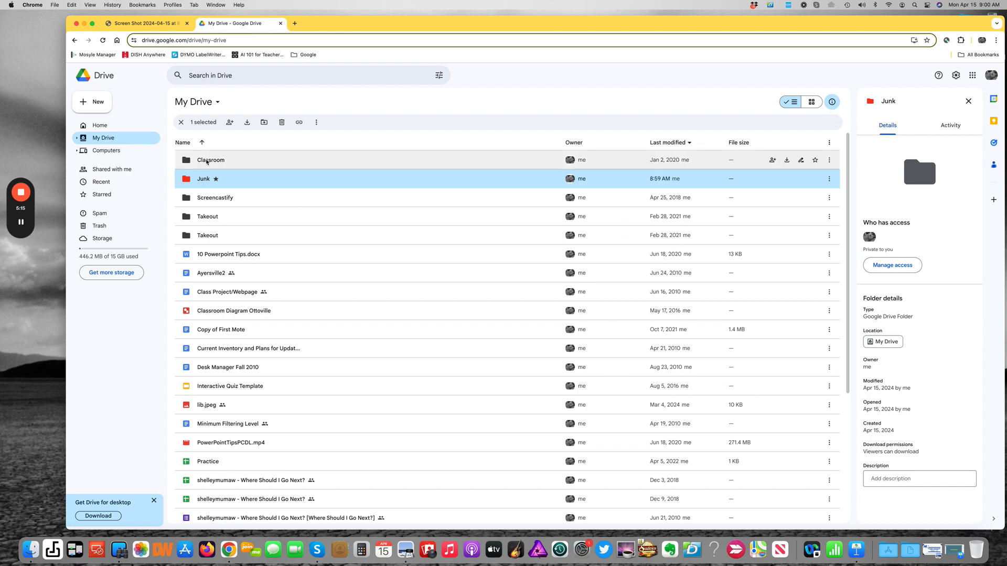
- Set the Classroom folder's color to light blue and the Screencastify folder's color to yellow
right_click(210, 162)
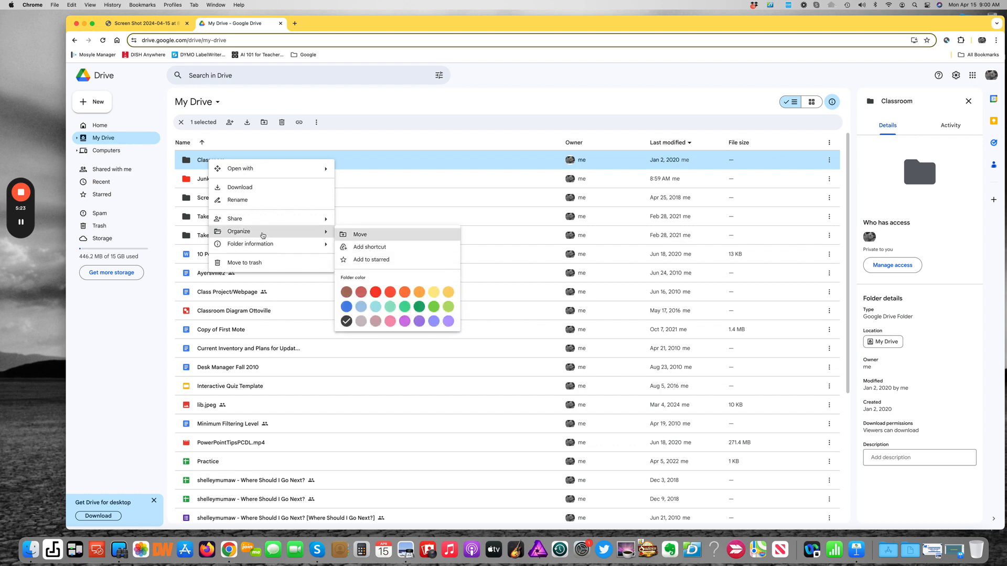
click(361, 307)
click(293, 181)
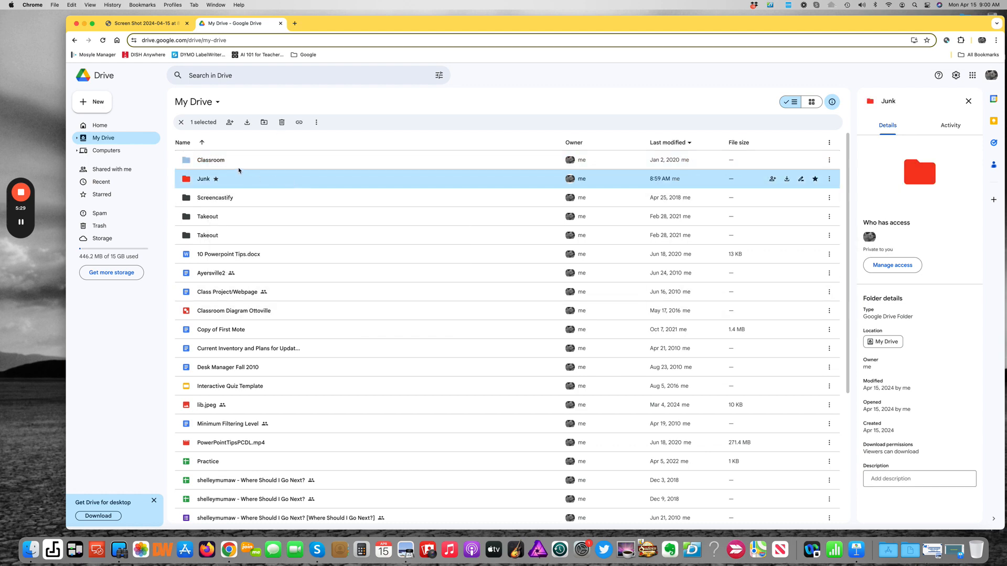
right_click(218, 202)
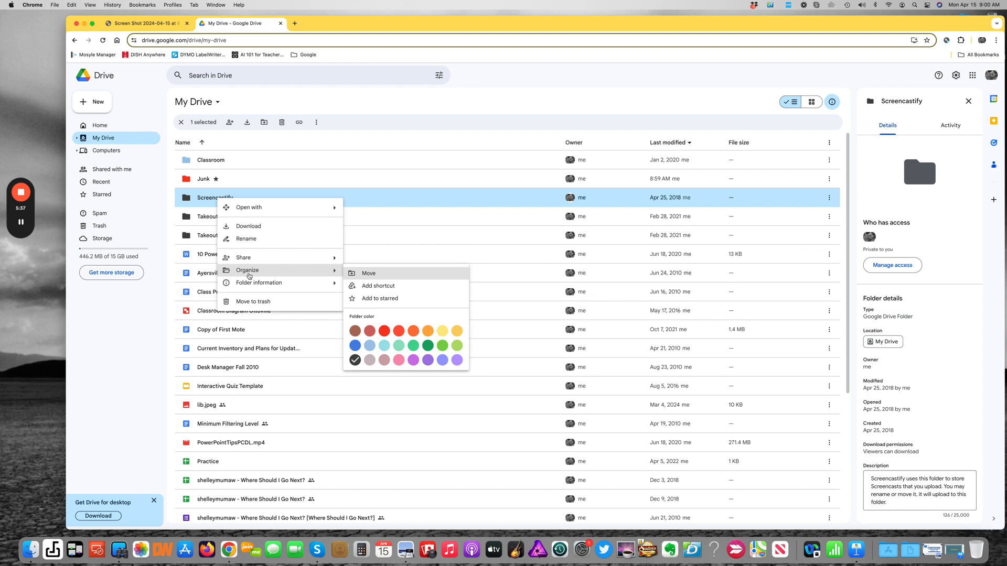
click(458, 333)
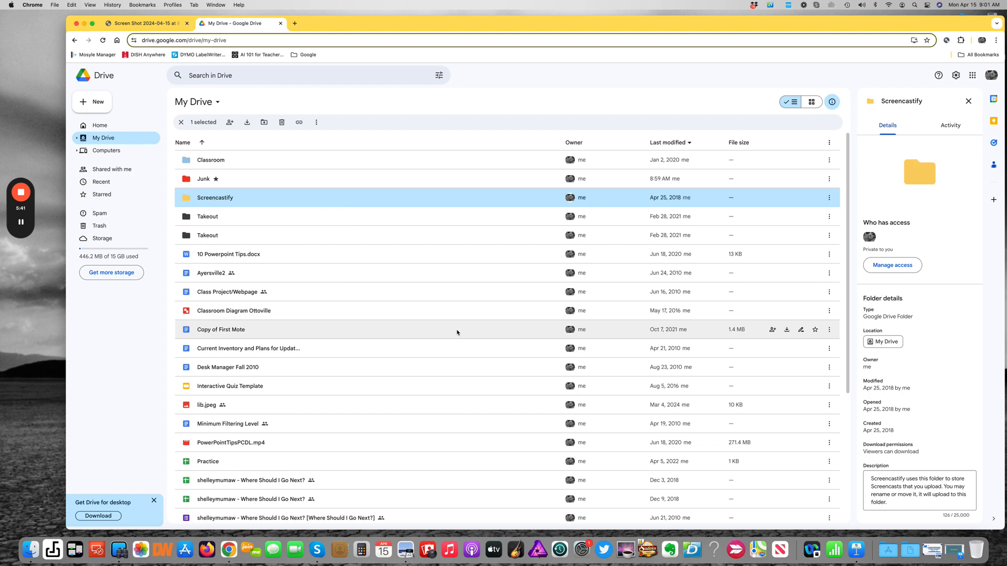
right_click(226, 198)
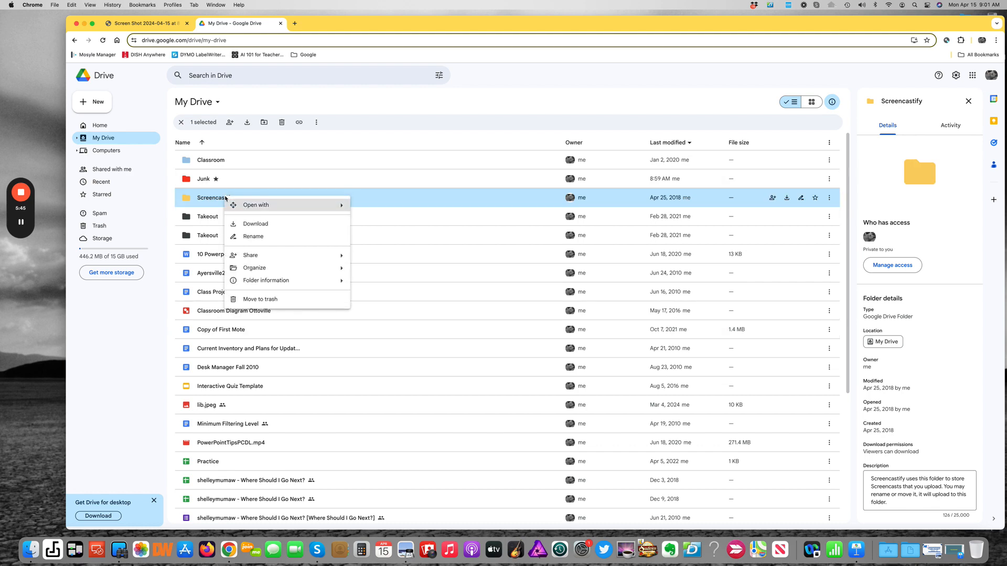
click(272, 236)
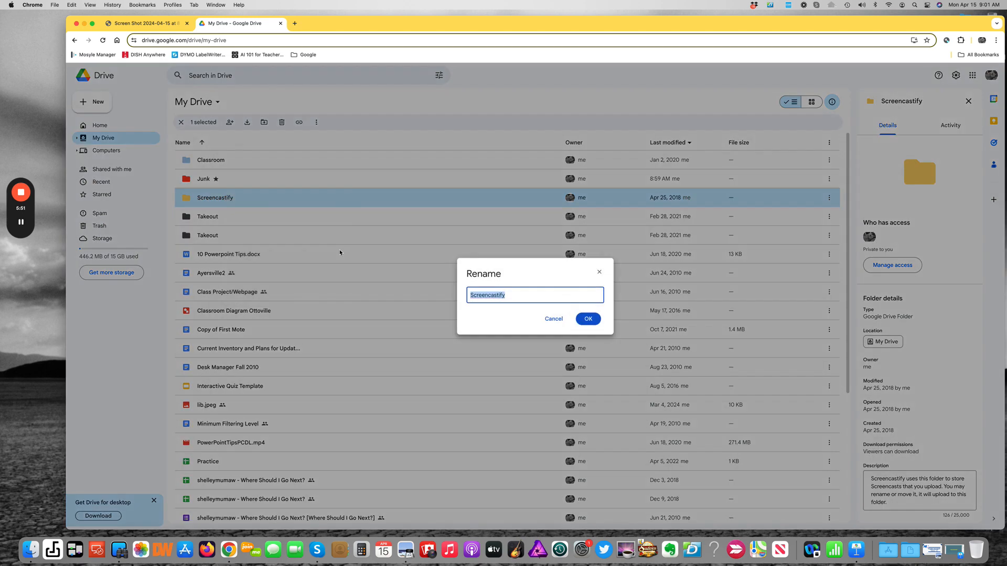
click(560, 321)
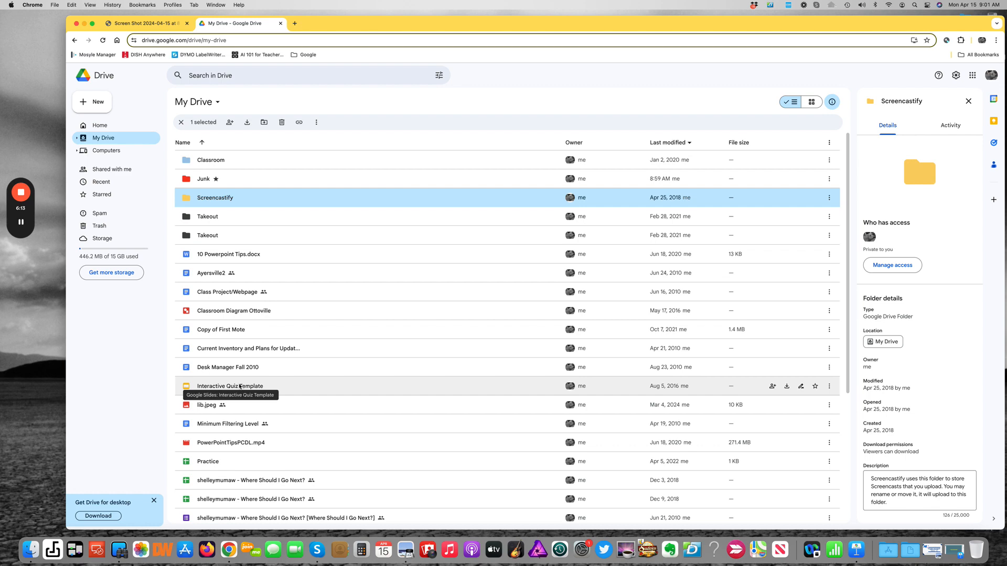
- Move the Interactive Quiz Template file from My Drive into the Junk folder
key(shift)
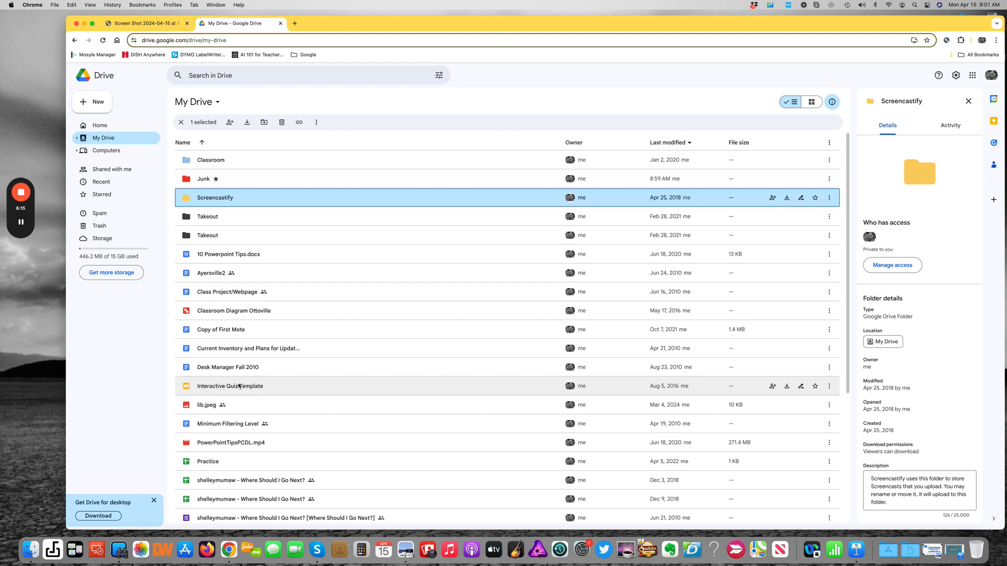
right_click(239, 387)
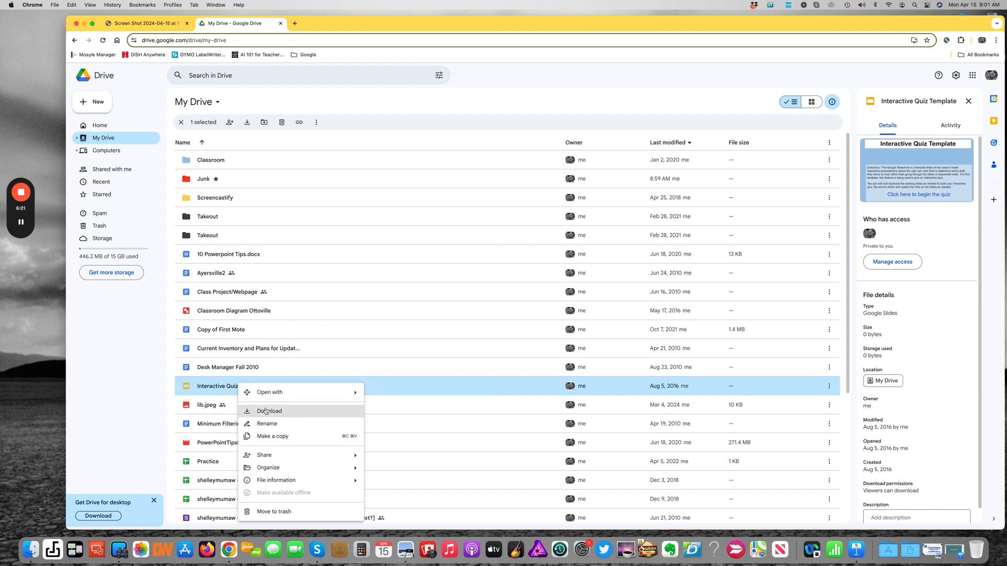
mouse_move(268, 401)
mouse_move(282, 470)
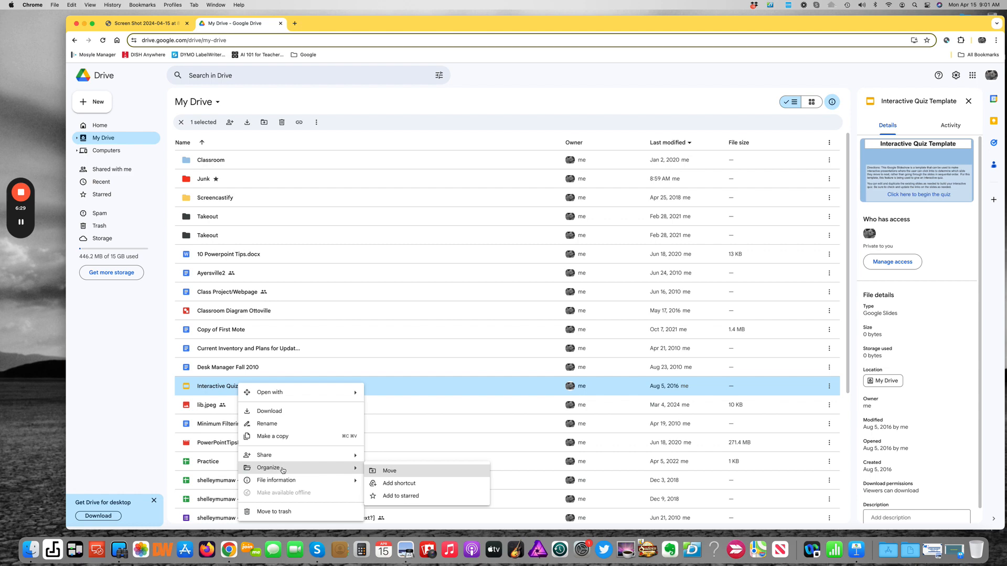
click(388, 471)
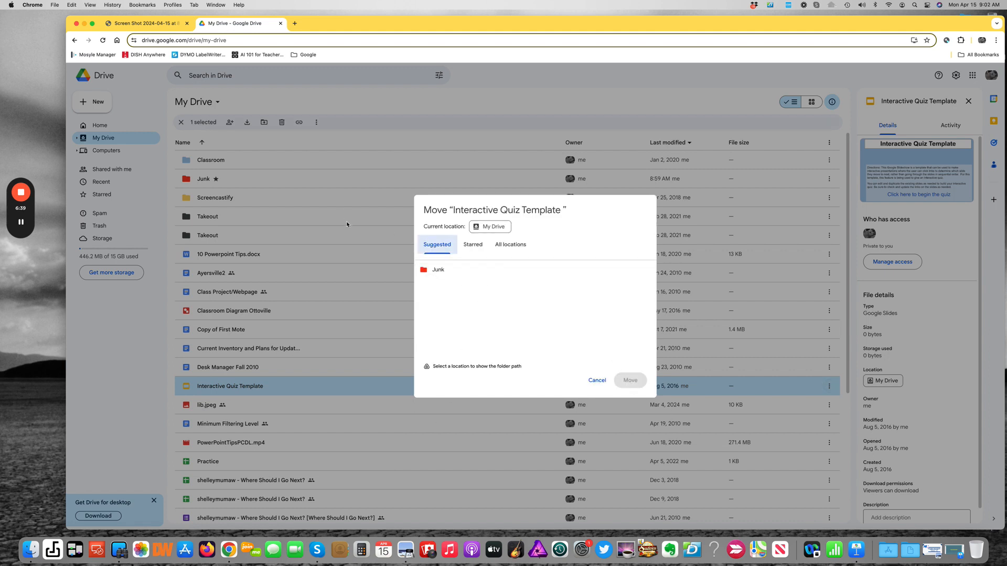
click(434, 271)
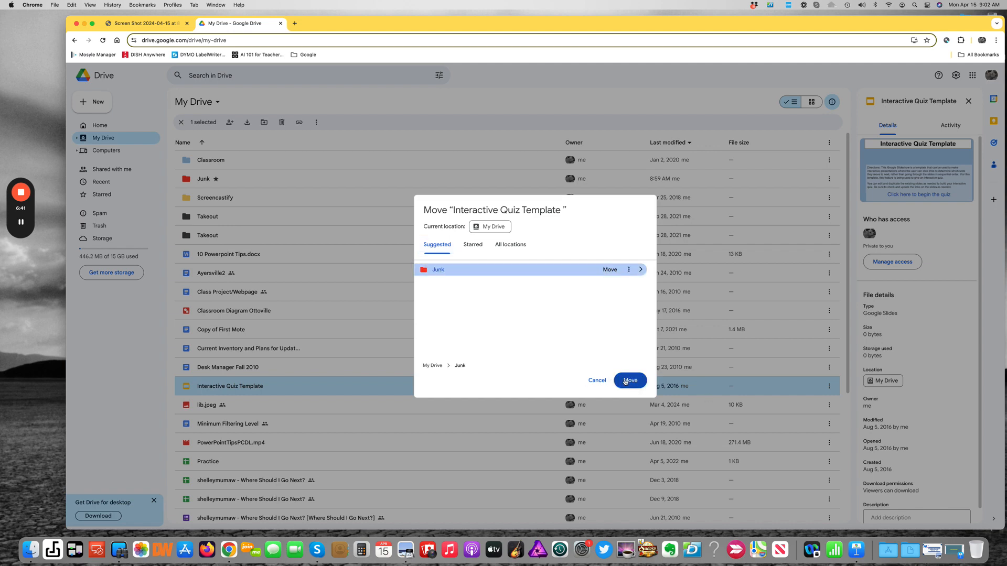
click(630, 381)
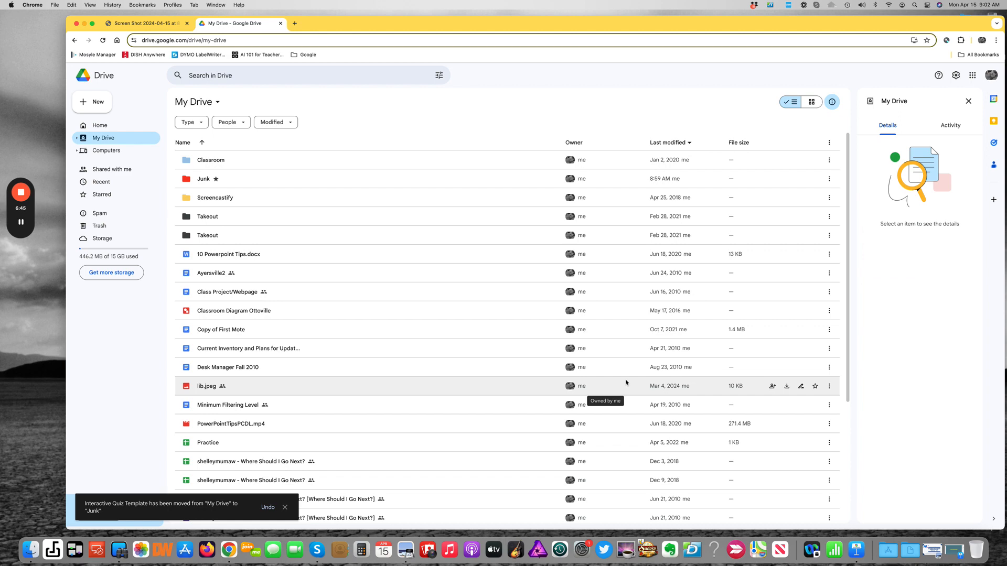
- Move the Ayersville2 document from My Drive into the Junk folder
right_click(217, 275)
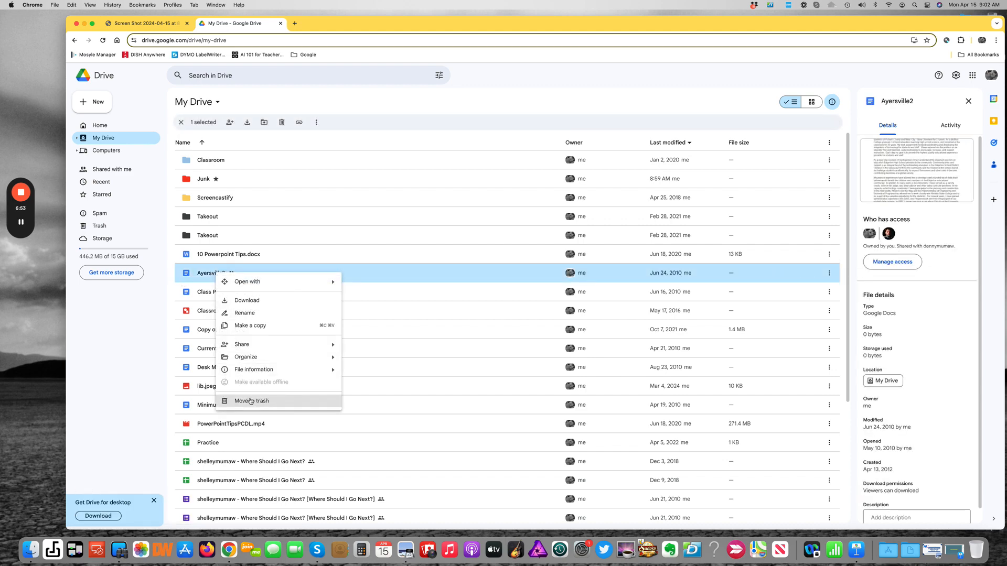
mouse_move(263, 357)
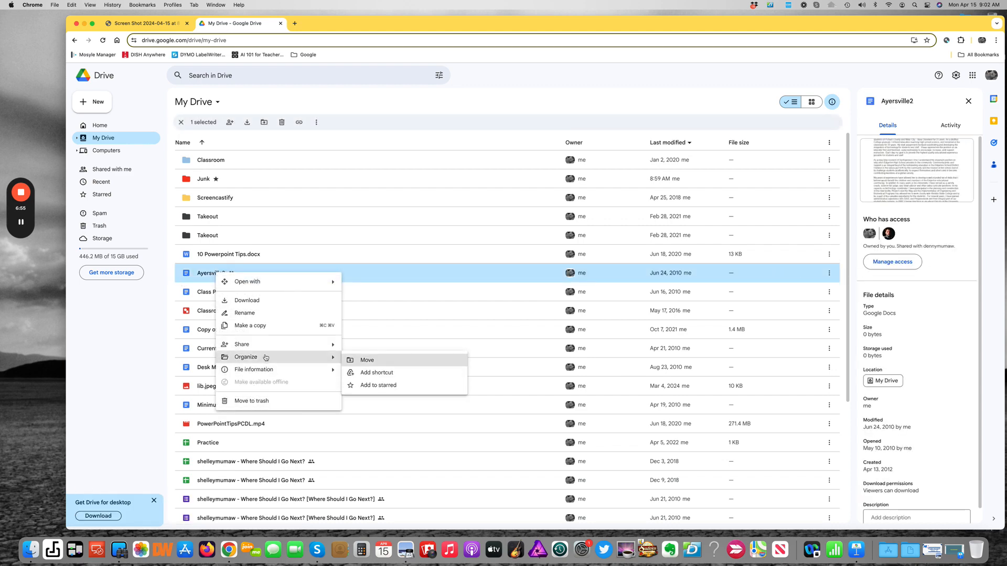
click(357, 362)
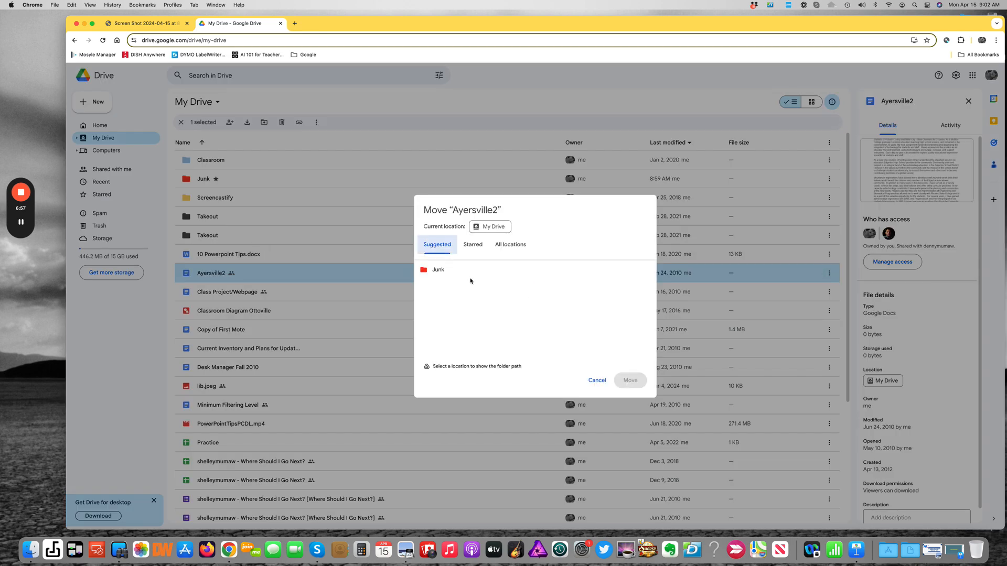
click(471, 275)
click(629, 380)
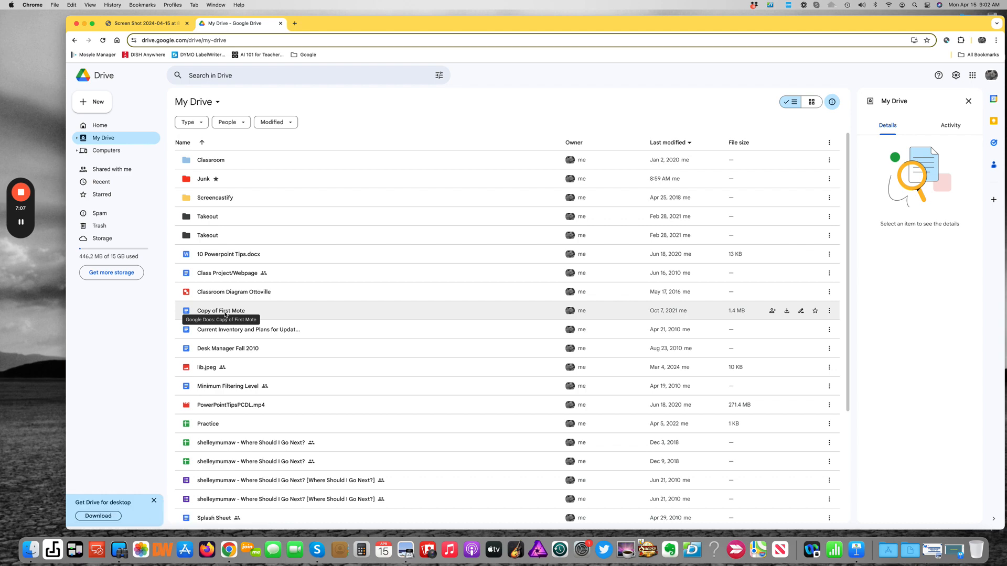
- Move the Copy of First Mote document from My Drive into the Classroom folder
click(225, 313)
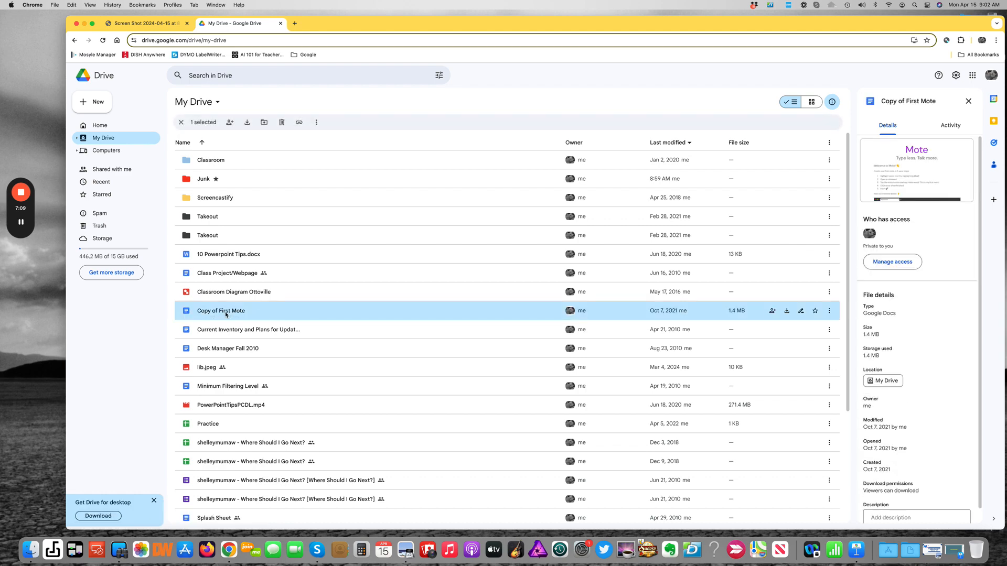
right_click(225, 314)
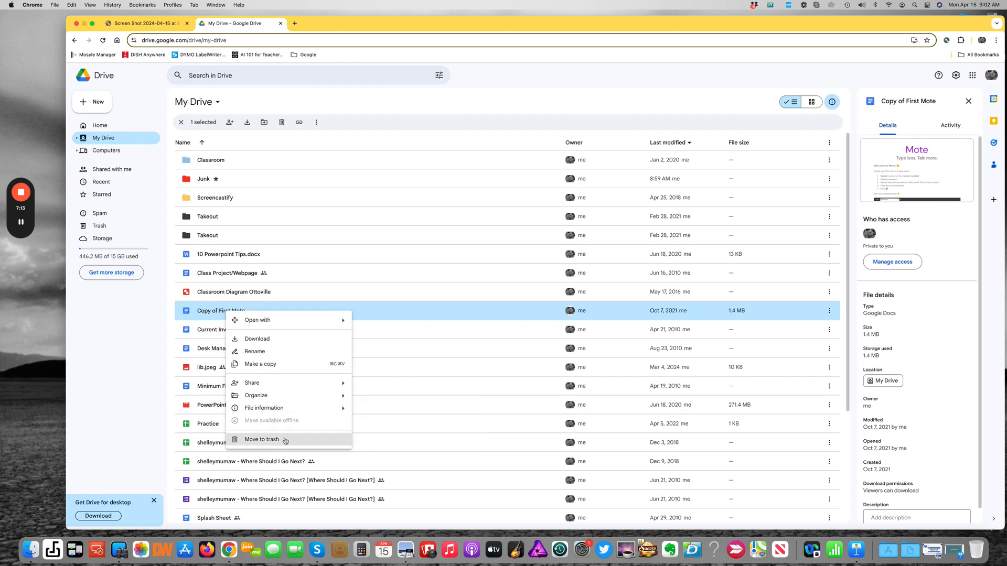
mouse_move(336, 396)
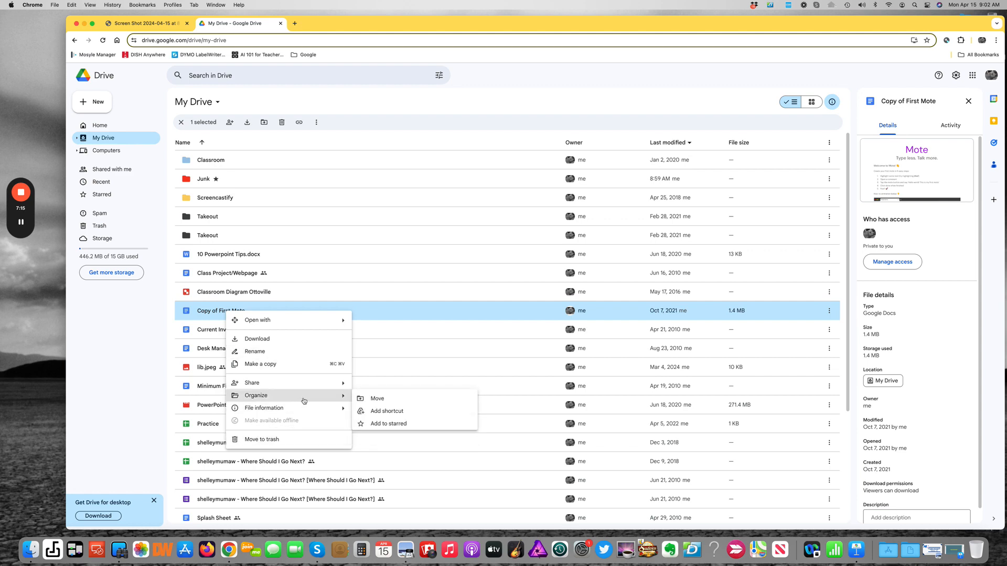
click(364, 403)
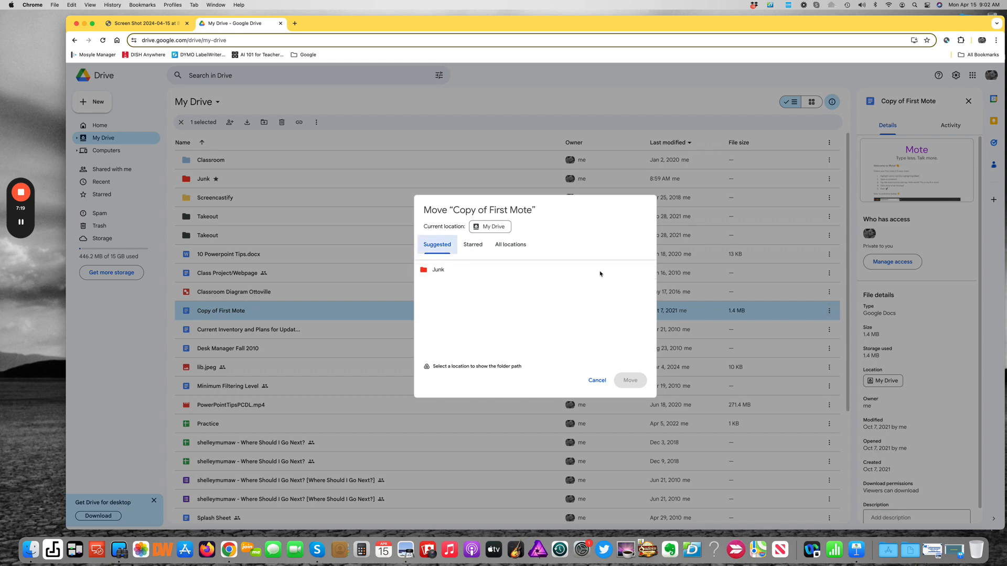
mouse_move(438, 271)
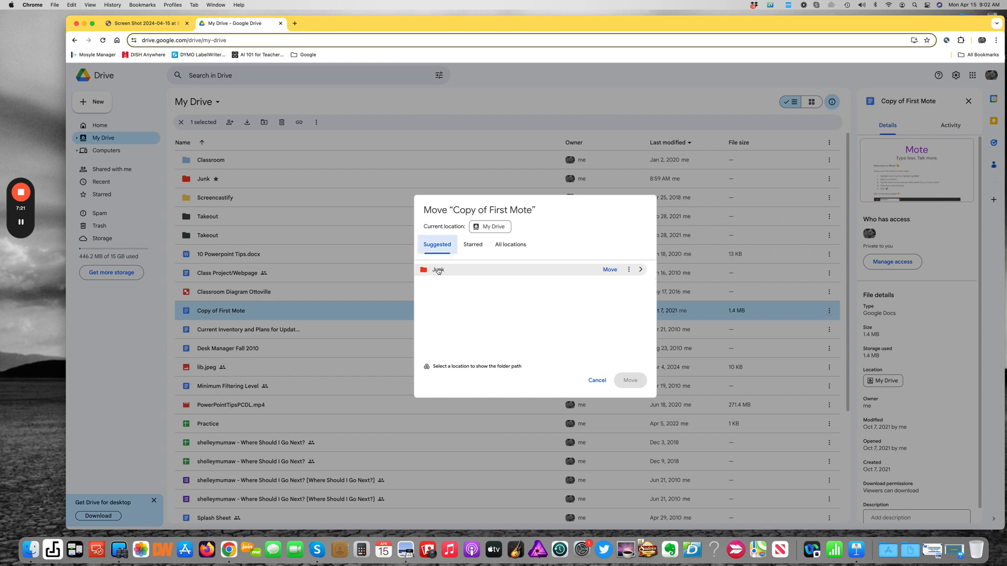
click(474, 246)
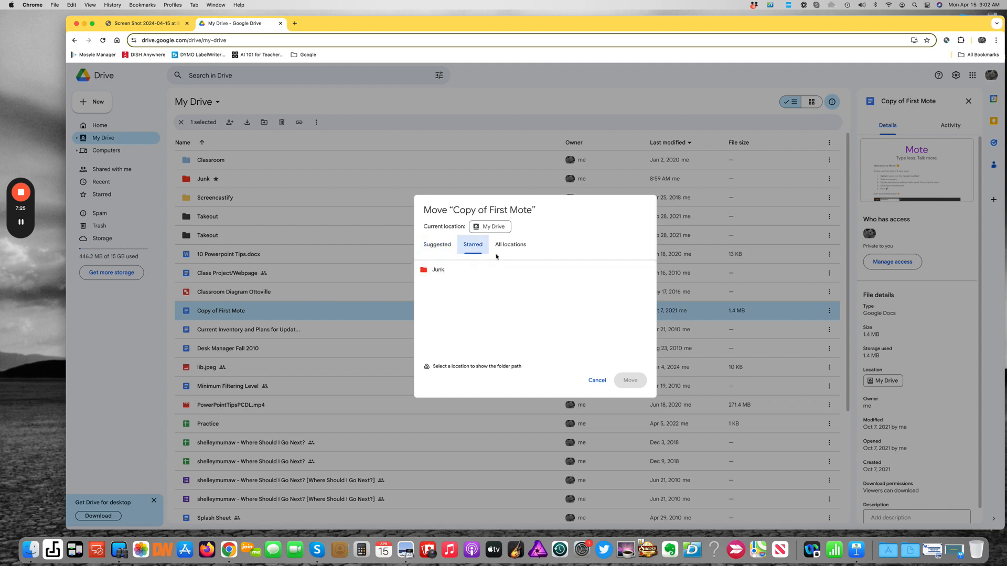
click(511, 246)
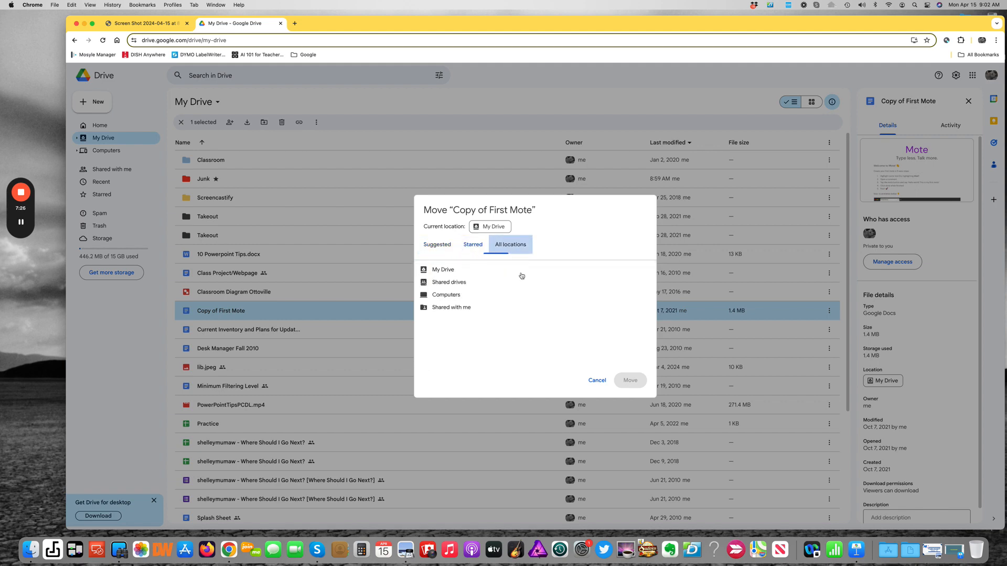
click(452, 274)
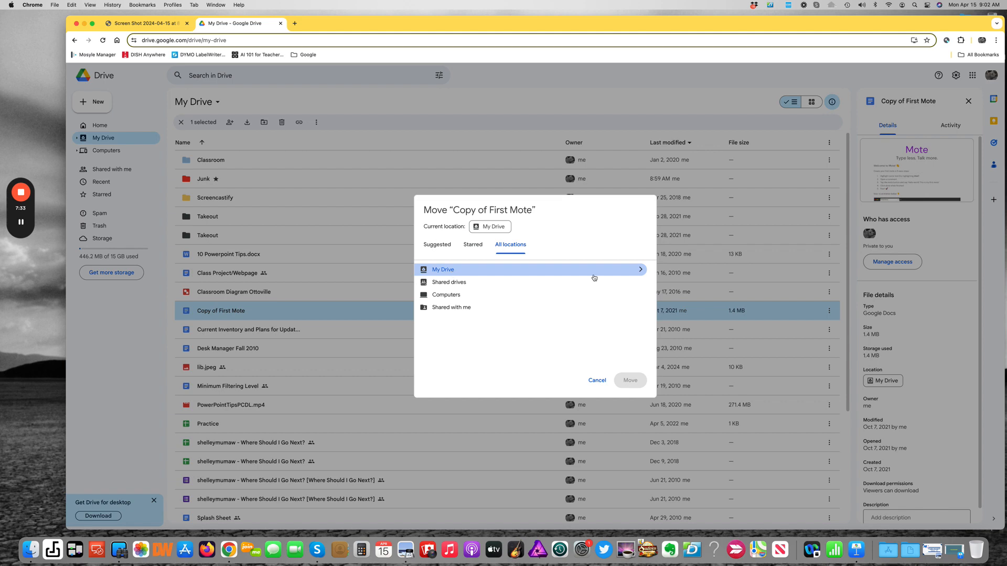
click(641, 269)
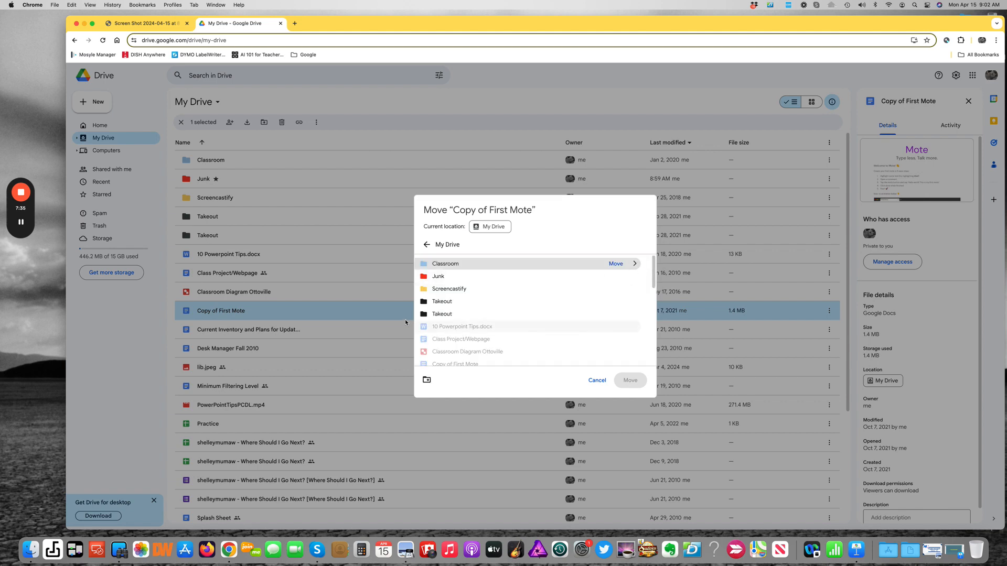
click(446, 264)
click(631, 381)
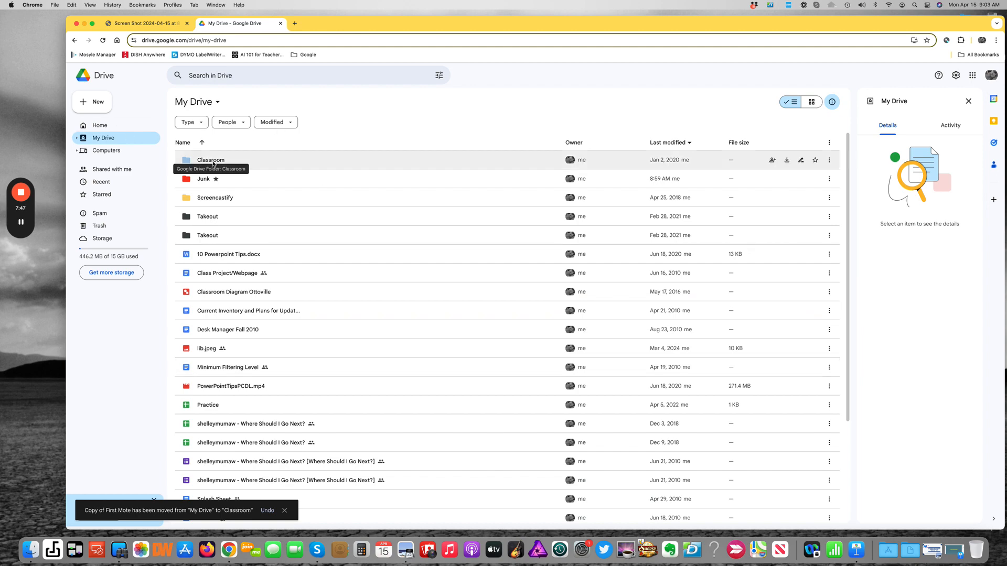
- Open the Junk folder to check the files moved into it, and return to My Drive
click(209, 179)
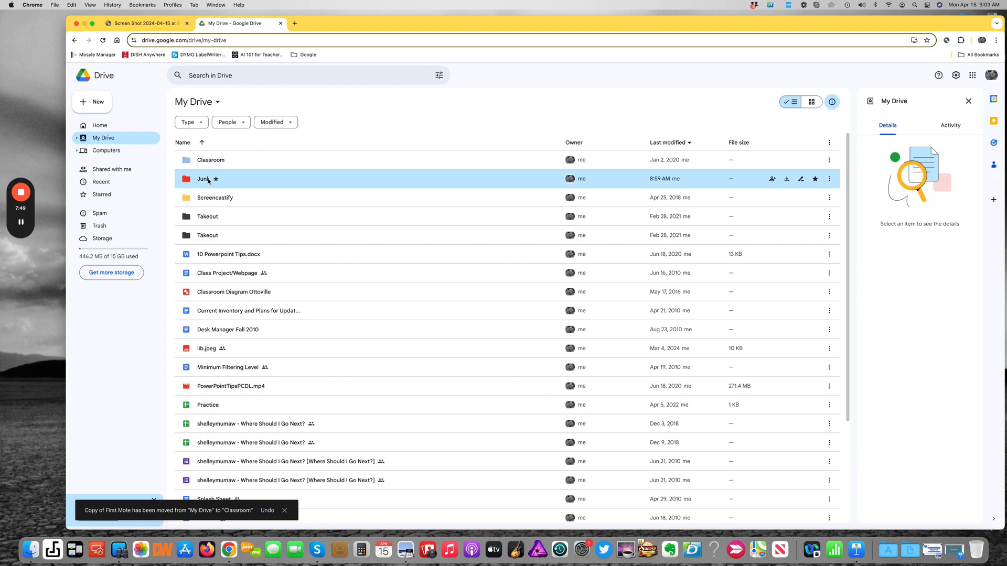
double_click(205, 179)
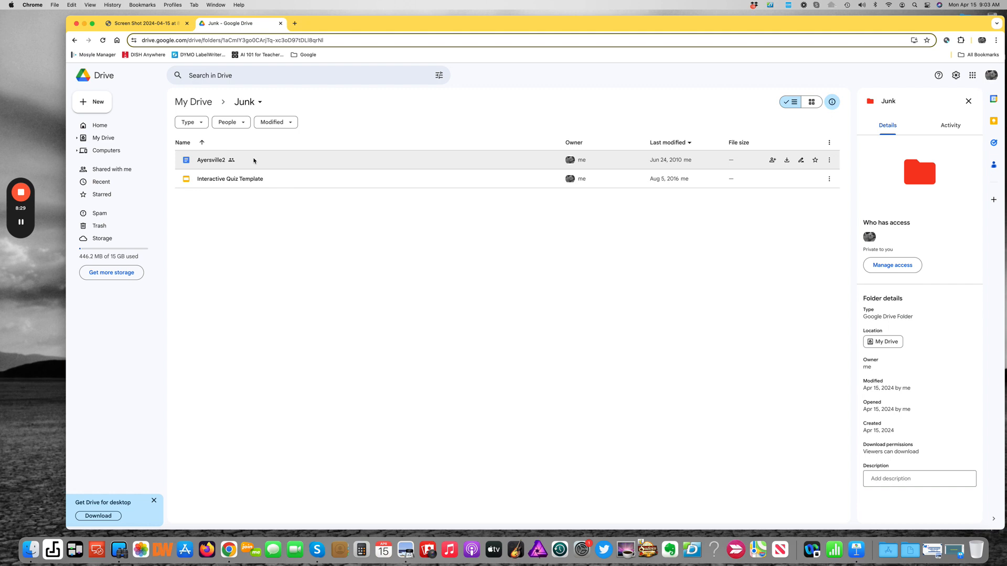
click(99, 140)
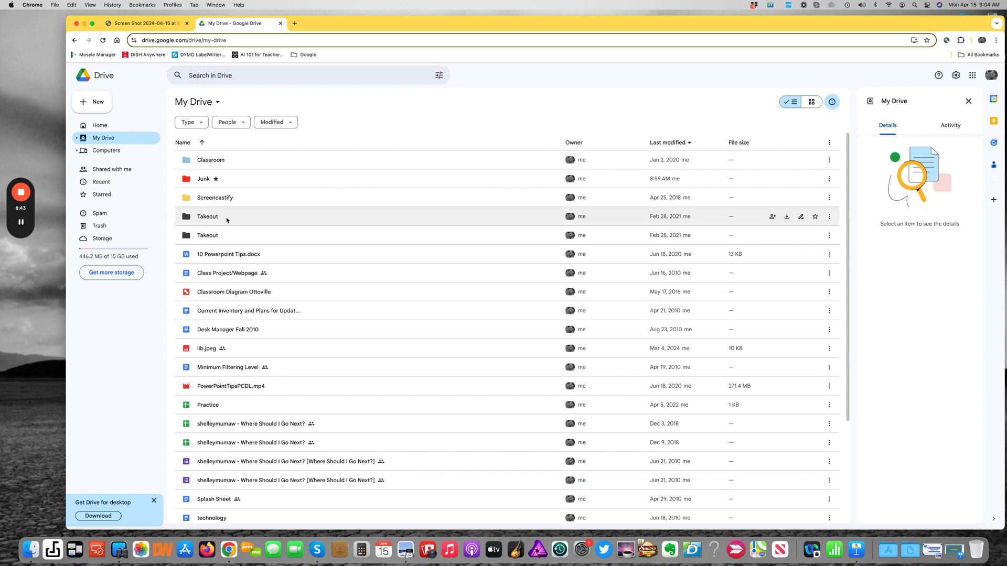
- Sort My Drive by name in reverse alphabetical order, and switch it back to ascending order
click(202, 143)
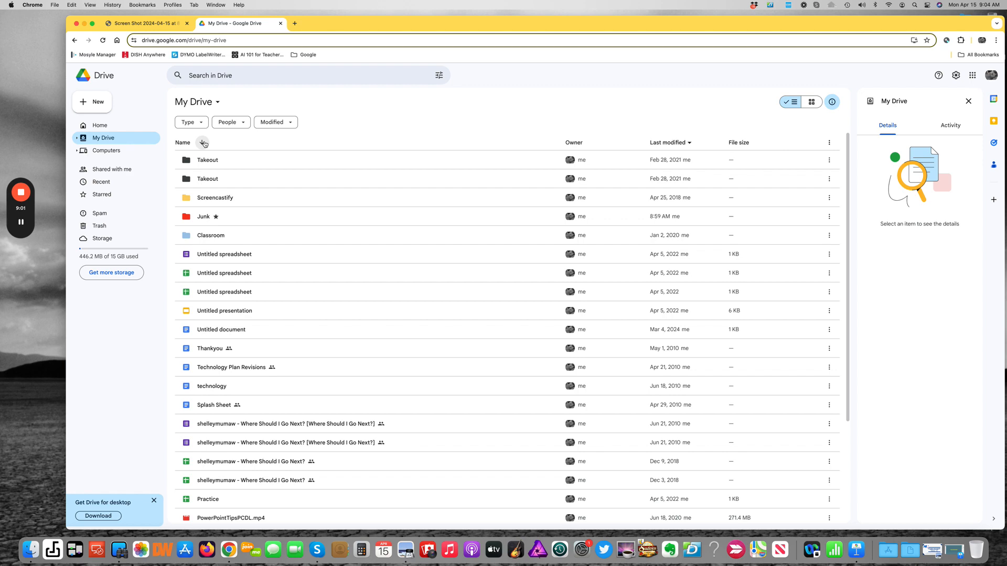
click(202, 143)
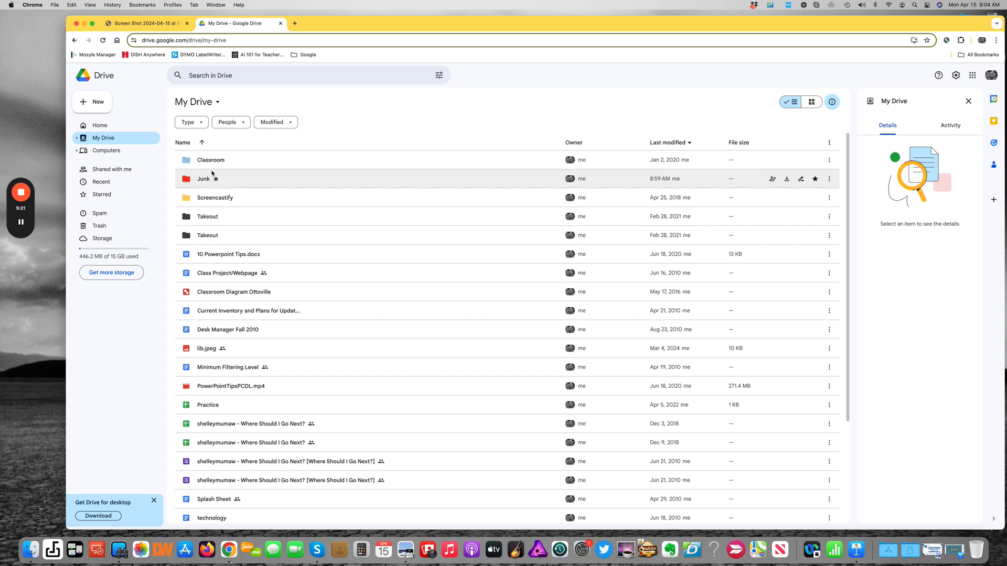
- Rename the first of the two Takeout folders in My Drive as 1Takeout
click(214, 217)
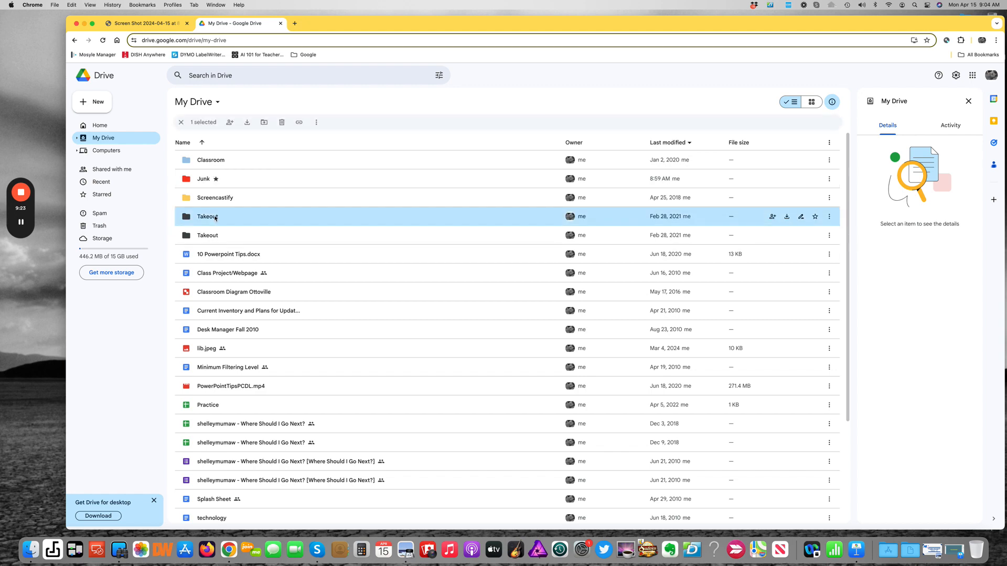
right_click(215, 218)
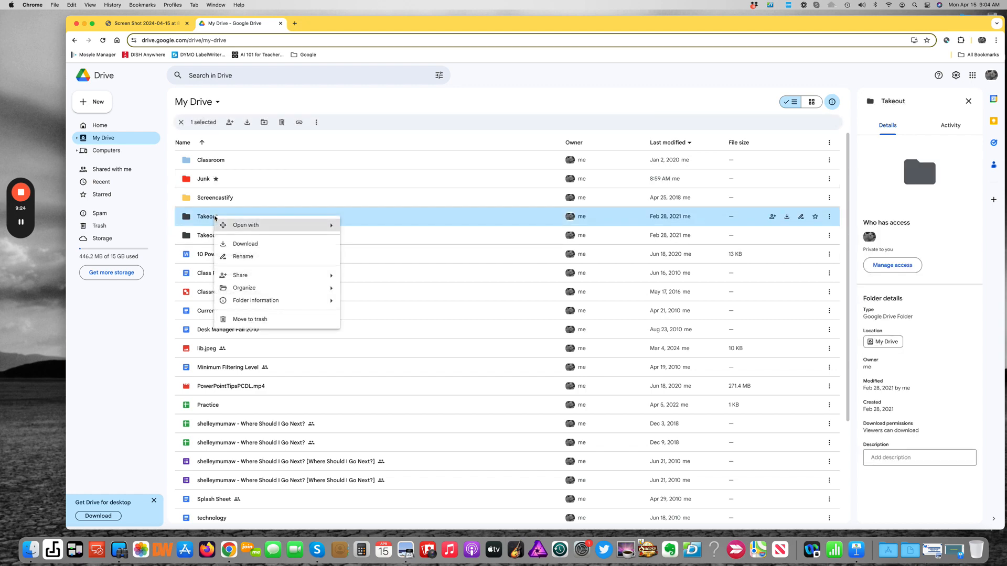
click(242, 257)
click(472, 295)
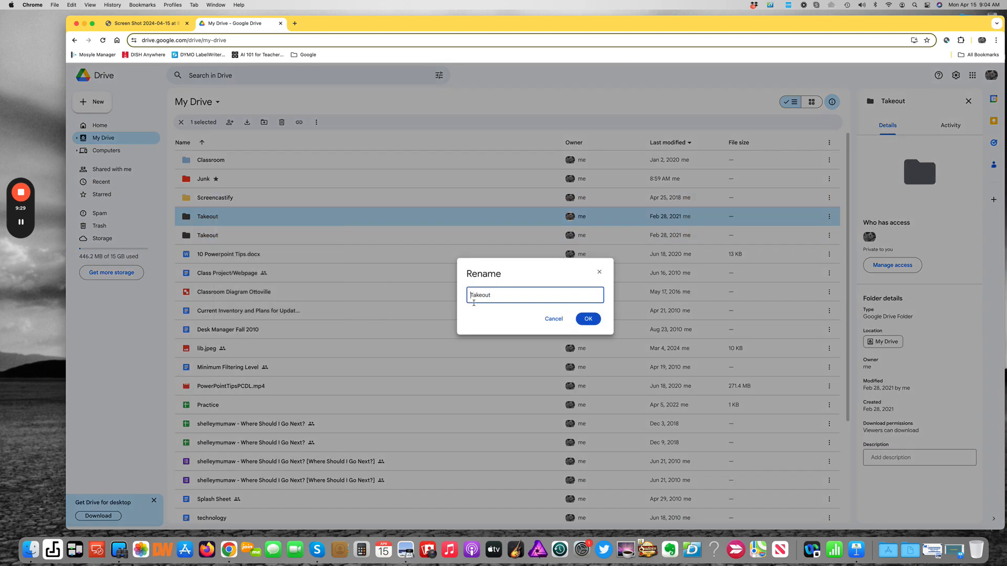
text(1)
click(582, 319)
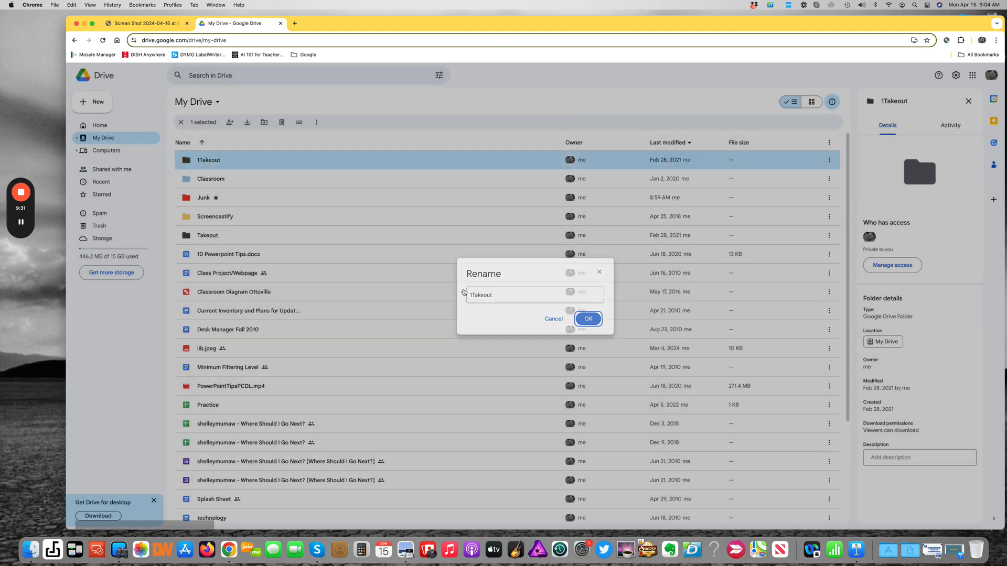